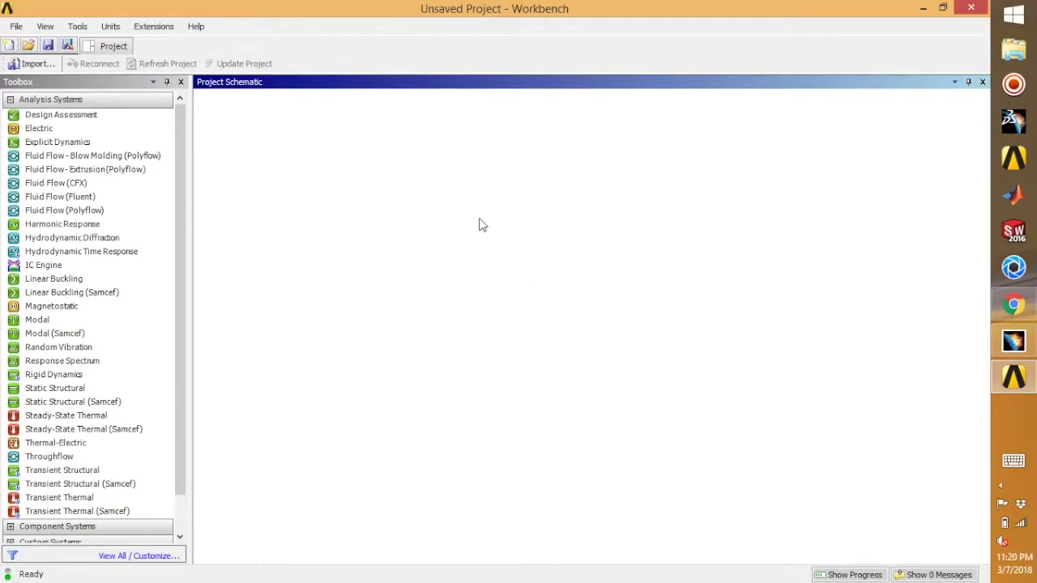
Step: Open the project "L shaped extrusion" from the Illustration 01 folder inside ANSYS WORKS on drive E
left_click(15, 28)
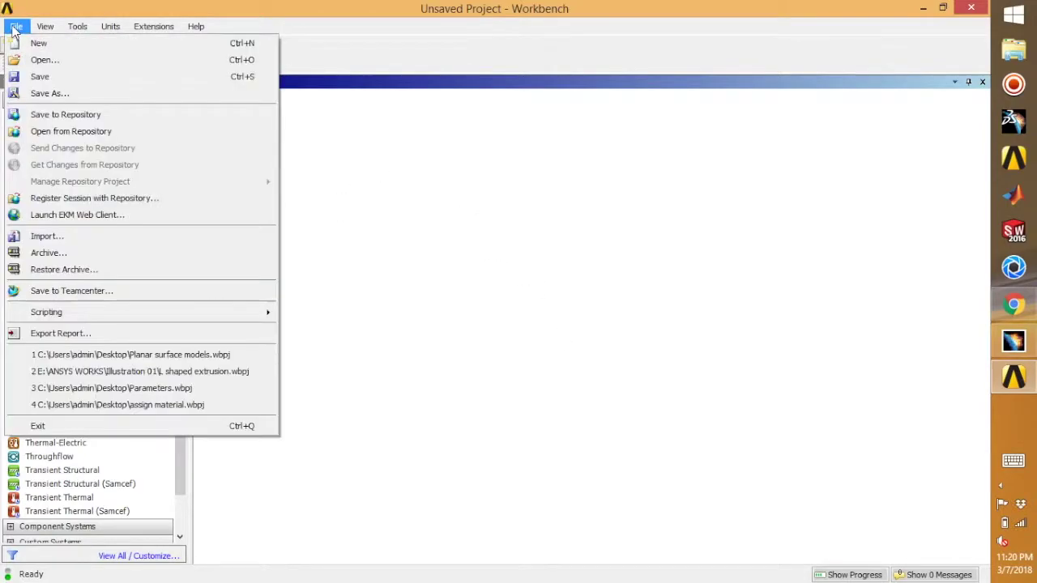
left_click(39, 61)
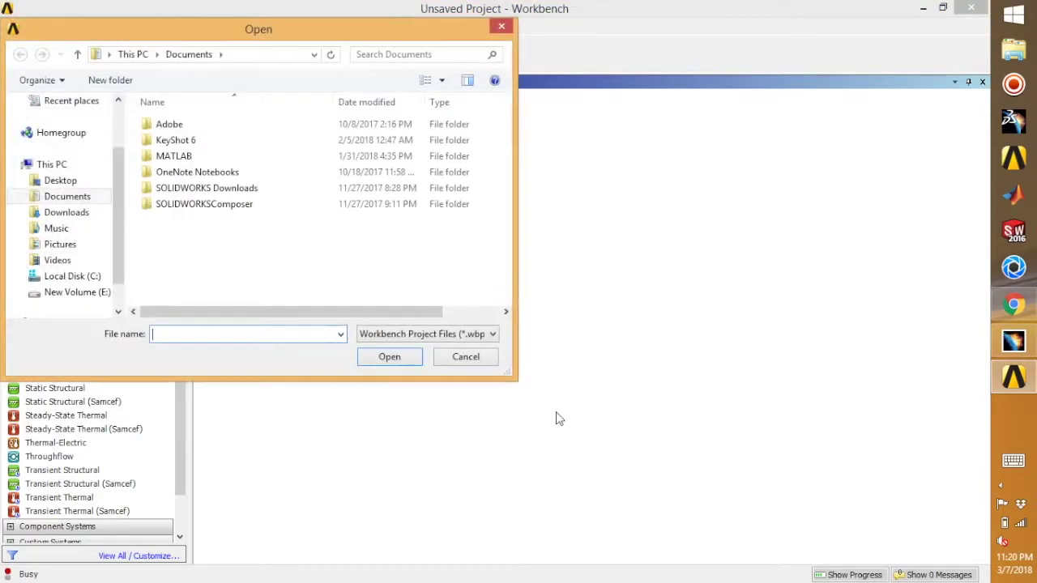
left_click(70, 293)
double_click(260, 140)
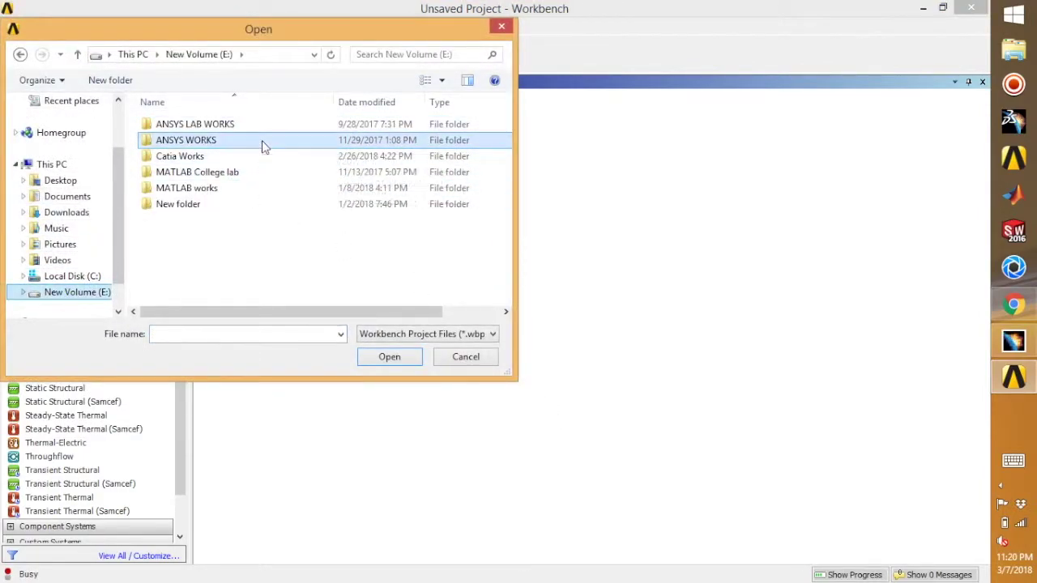
double_click(226, 142)
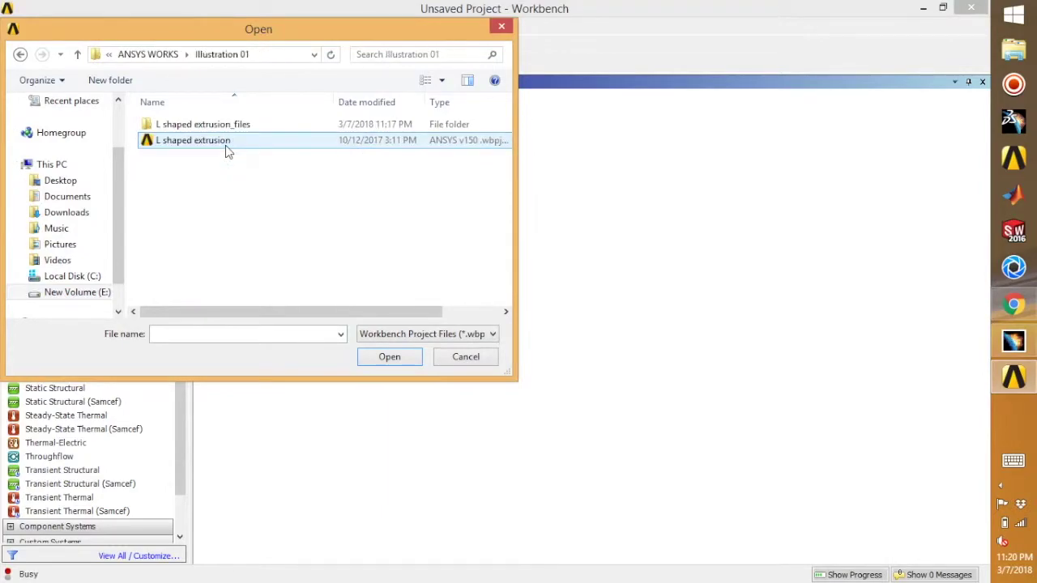
left_click(227, 143)
left_click(389, 356)
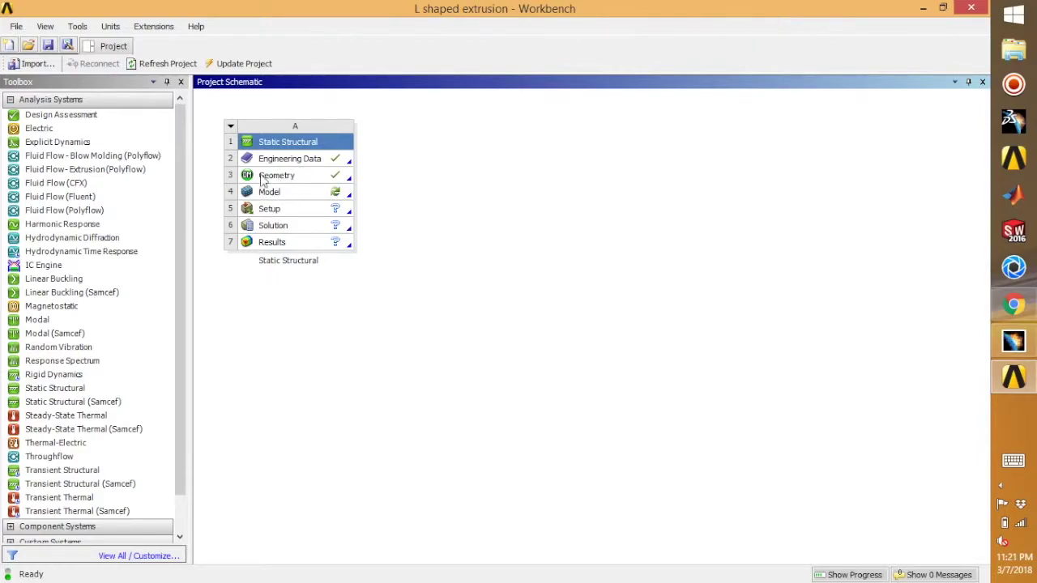
Step: Duplicate the Static Structural system and name the copy "3D Surface Model"
left_click(231, 127)
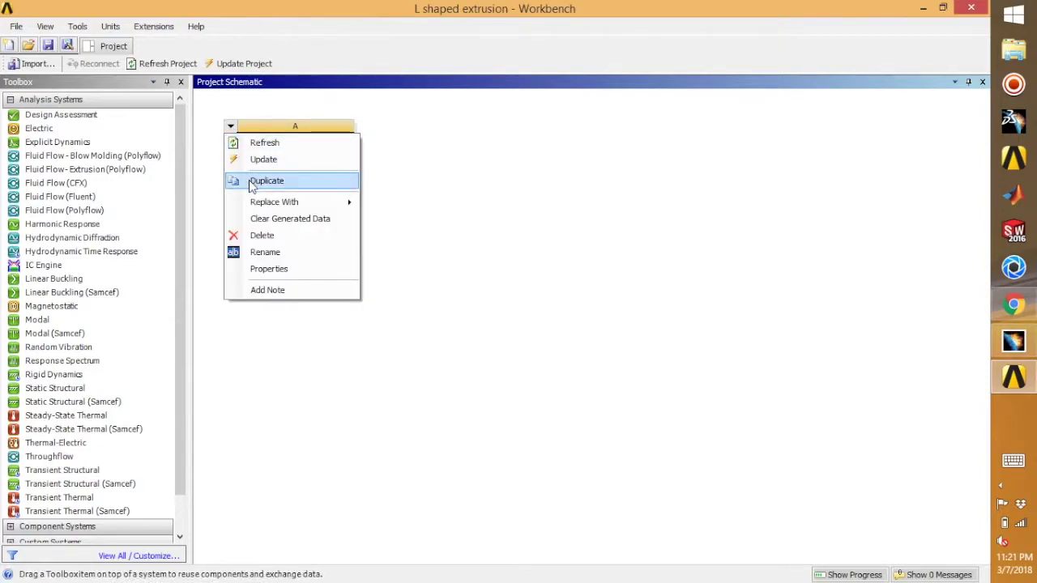
left_click(254, 184)
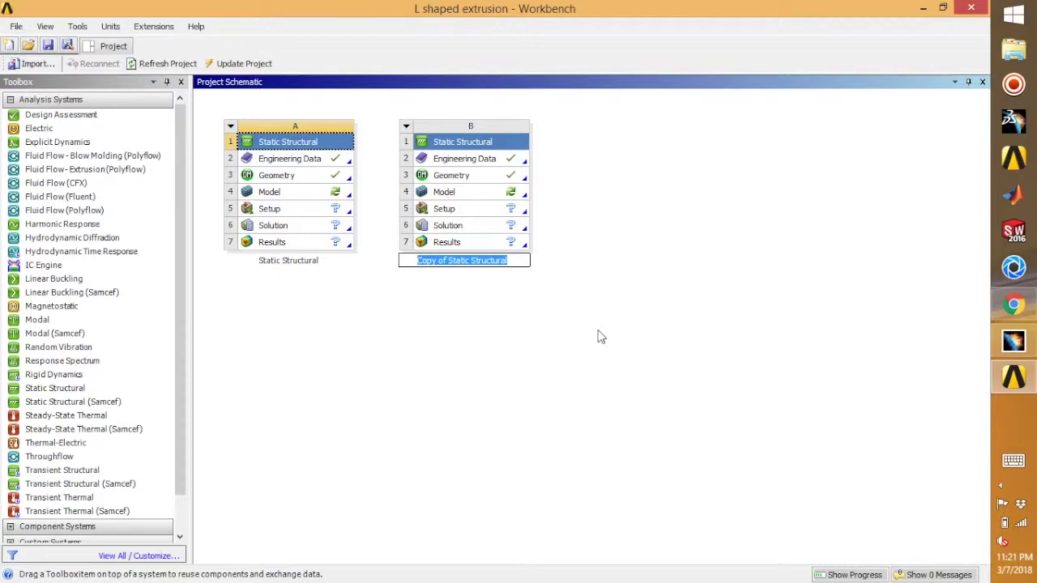
type("#d")
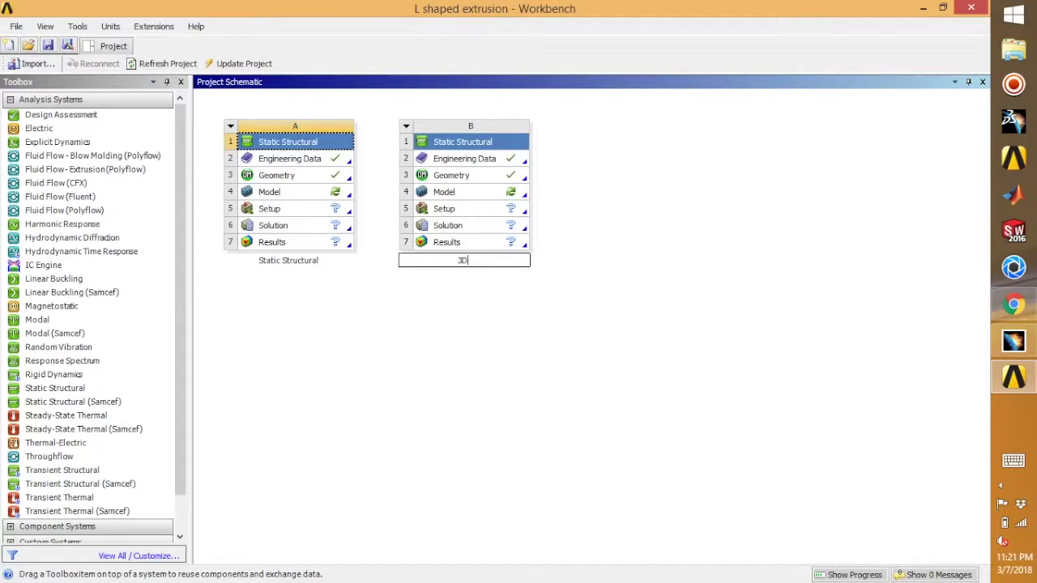
type(" Surface Model")
left_click(554, 301)
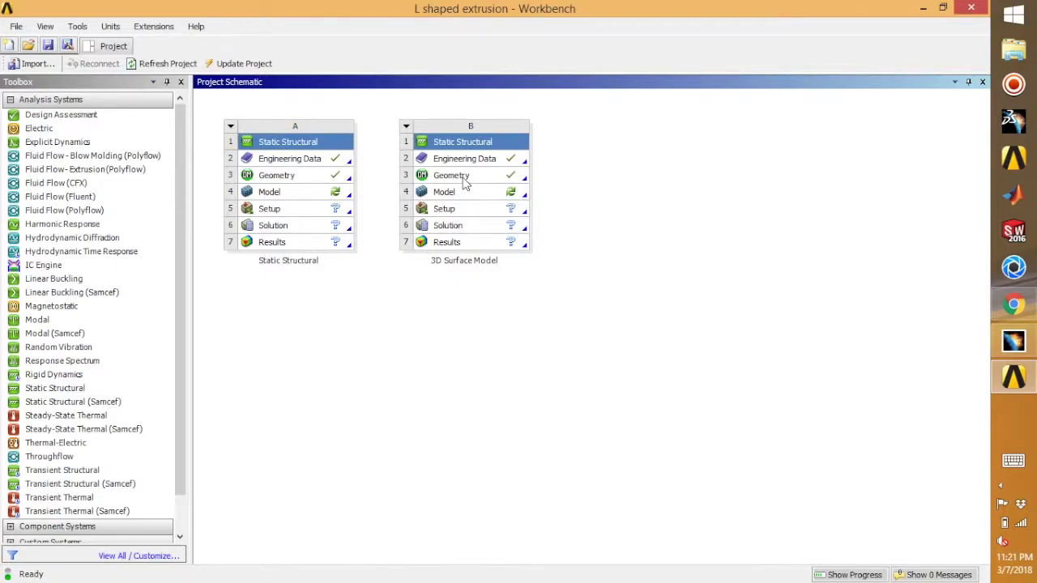
Step: Open the 3D Surface Model system's geometry in DesignModeler and add a Mid-Surface feature
double_click(465, 183)
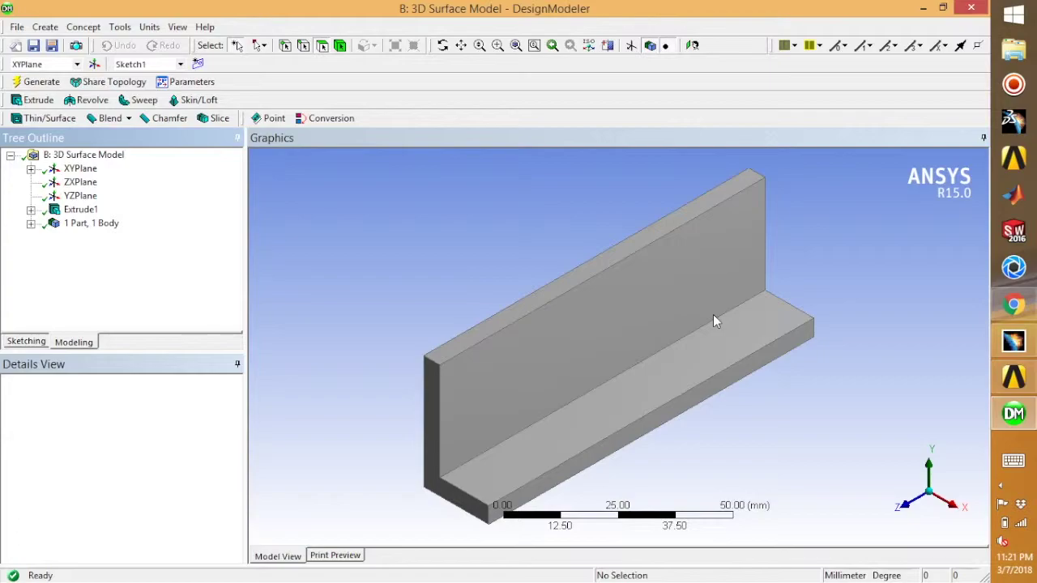
left_click(120, 28)
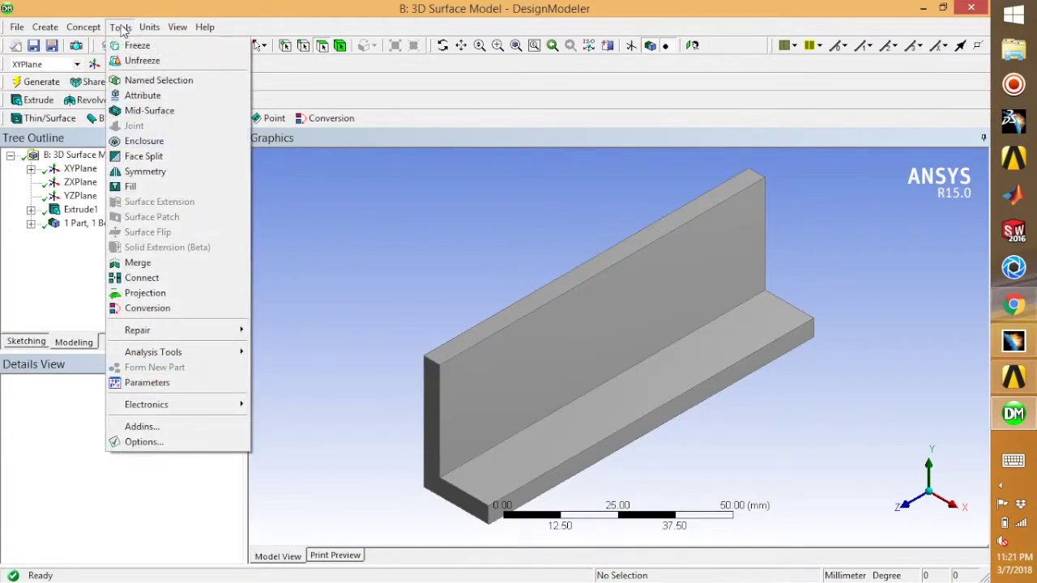
left_click(176, 111)
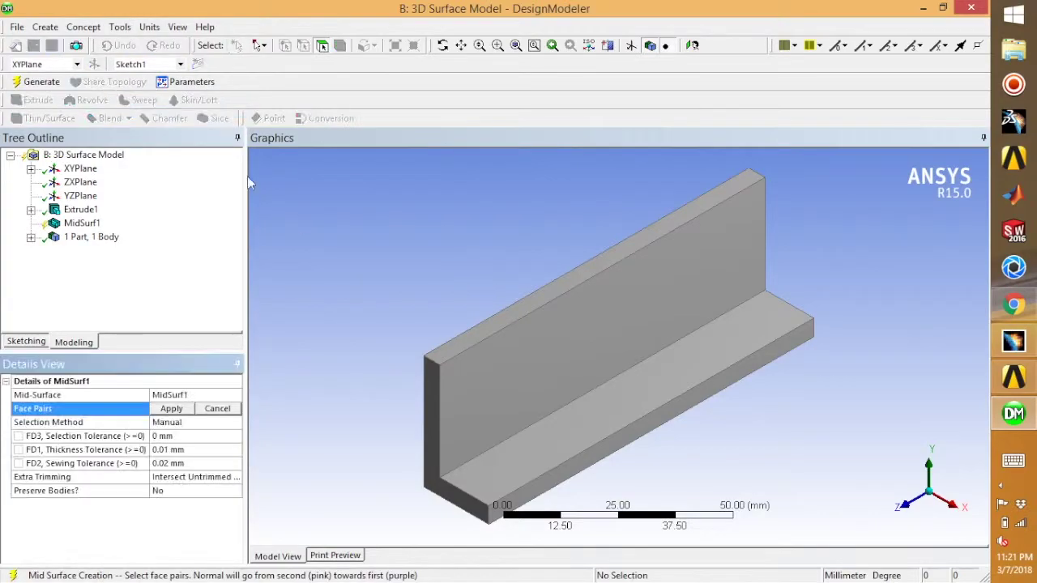
Step: Try to pair the vertical leg's inner face with the base leg's top face for the mid-surface
left_click(539, 373)
left_click(569, 430)
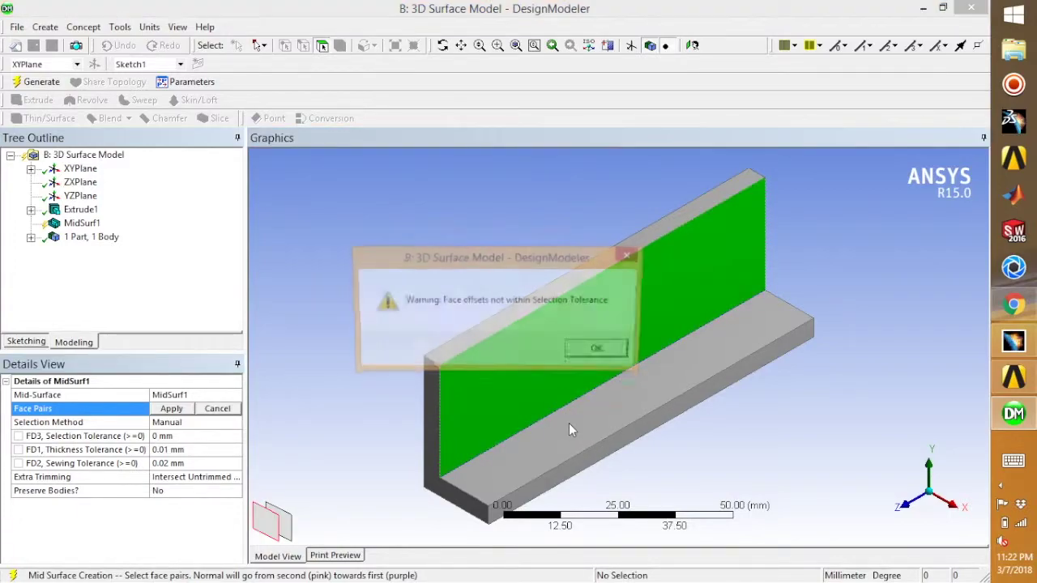
left_click(602, 351)
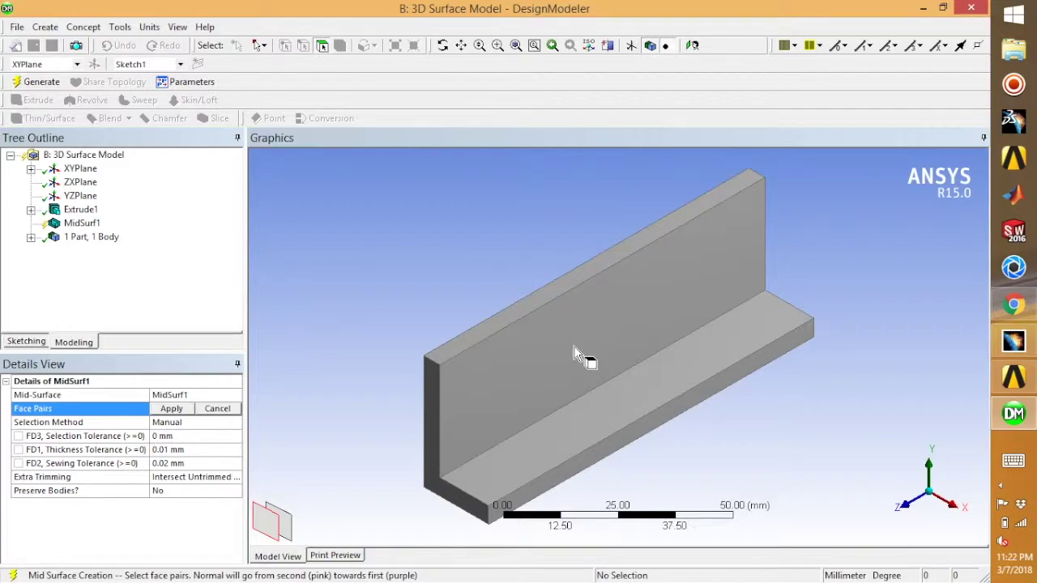
Step: Pair the vertical leg's inner and outer faces and apply them as the mid-surface's first face pair
left_click(573, 353)
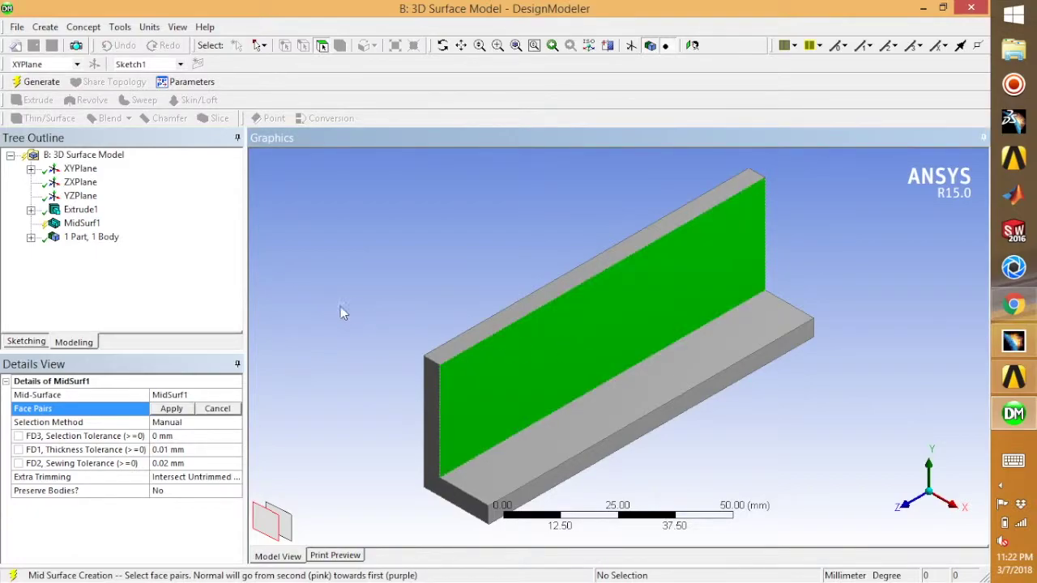
middle_click_drag(364, 317, 475, 338)
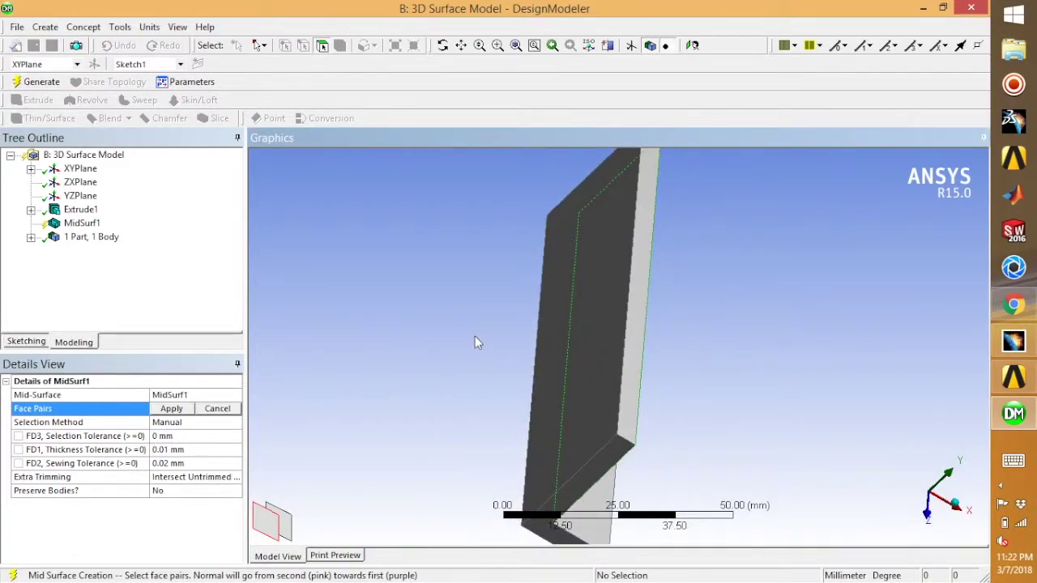
left_click(590, 332)
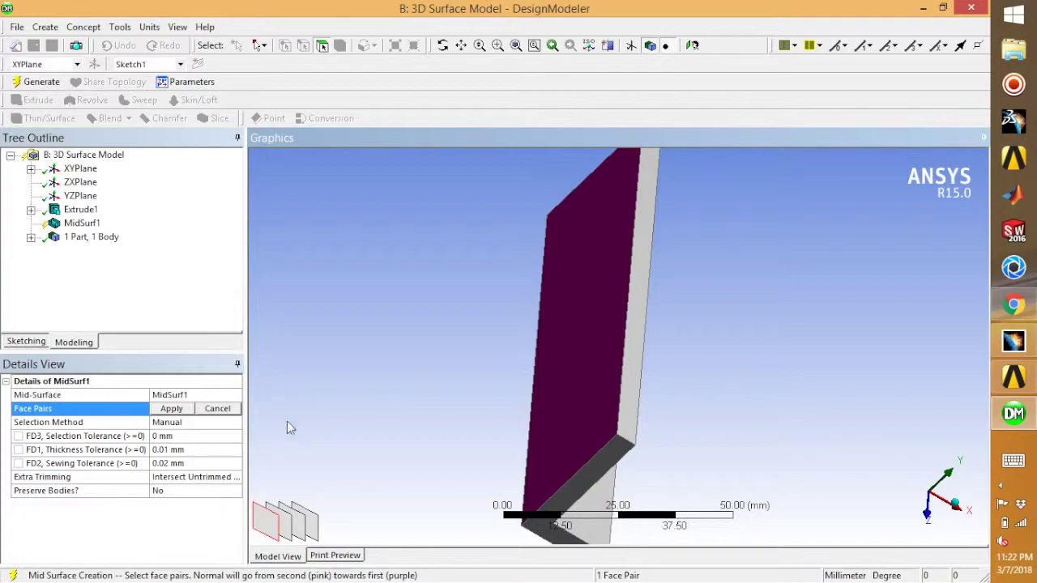
left_click(173, 411)
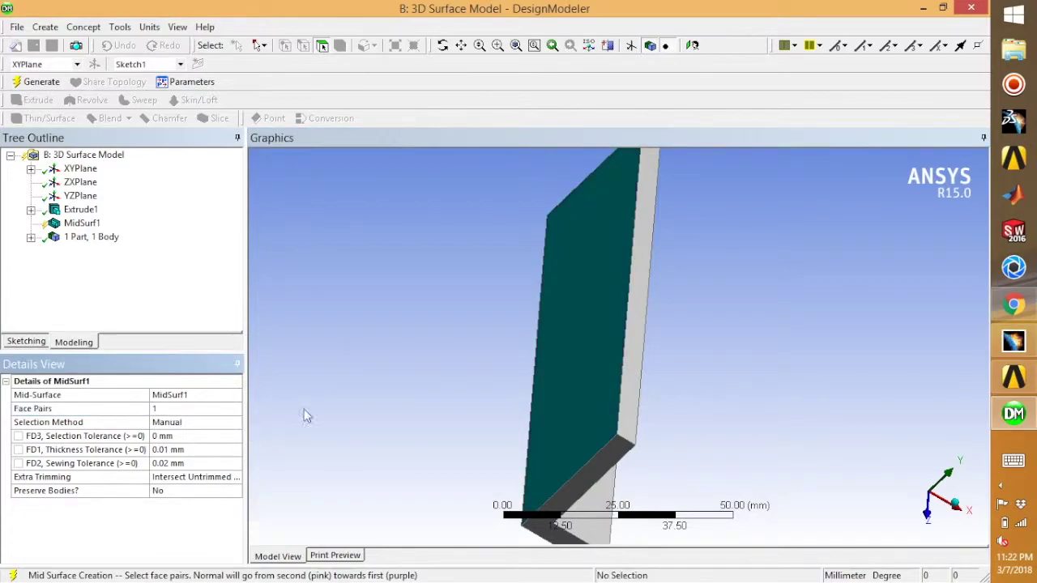
Step: Try to pair the base leg's top and bottom faces without reopening the face pair selection
middle_click_drag(728, 383, 623, 347, "ctrl")
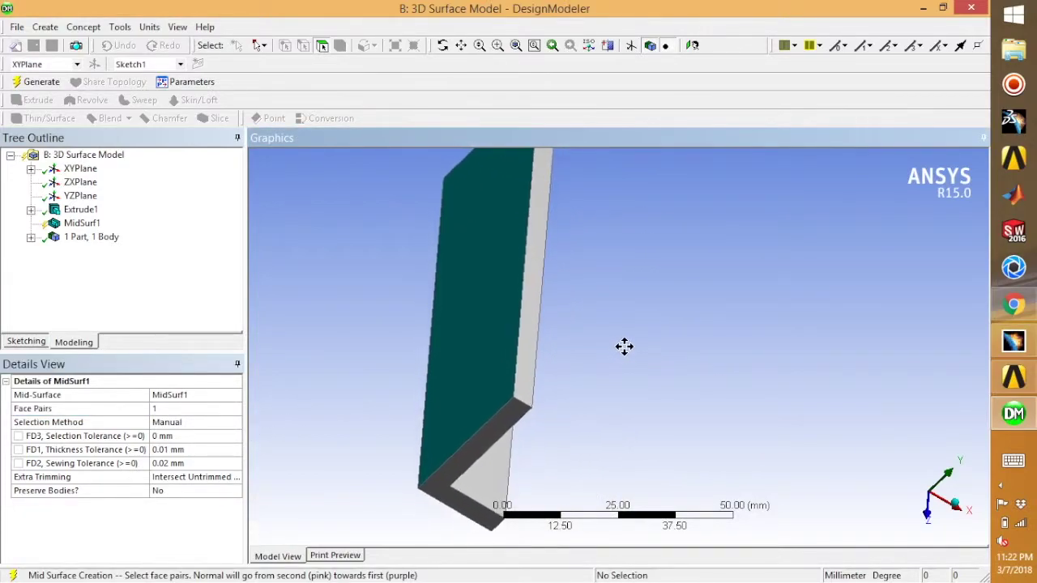
right_click(624, 347)
left_click(605, 316)
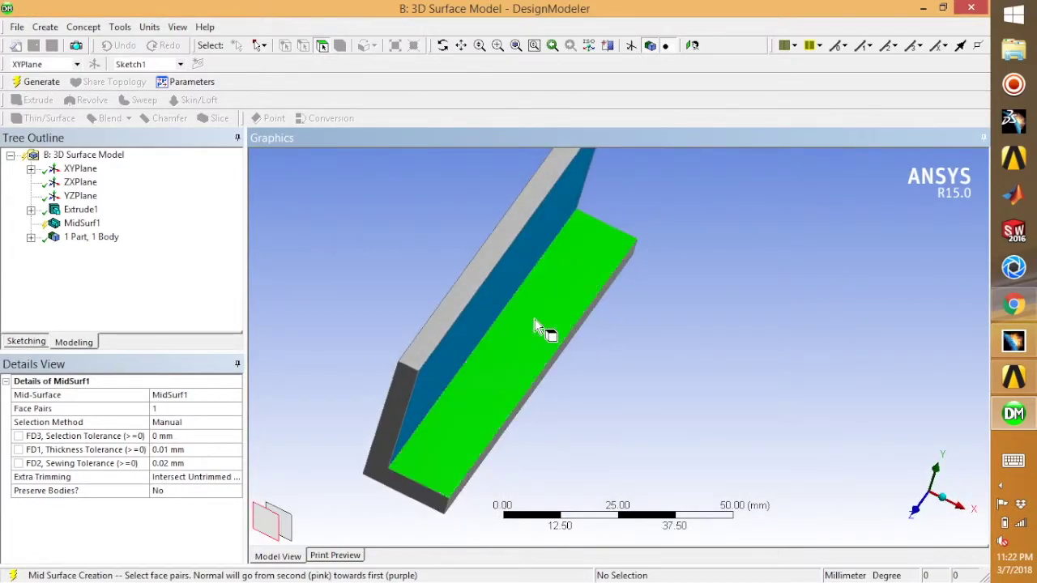
middle_click_drag(630, 395, 524, 347)
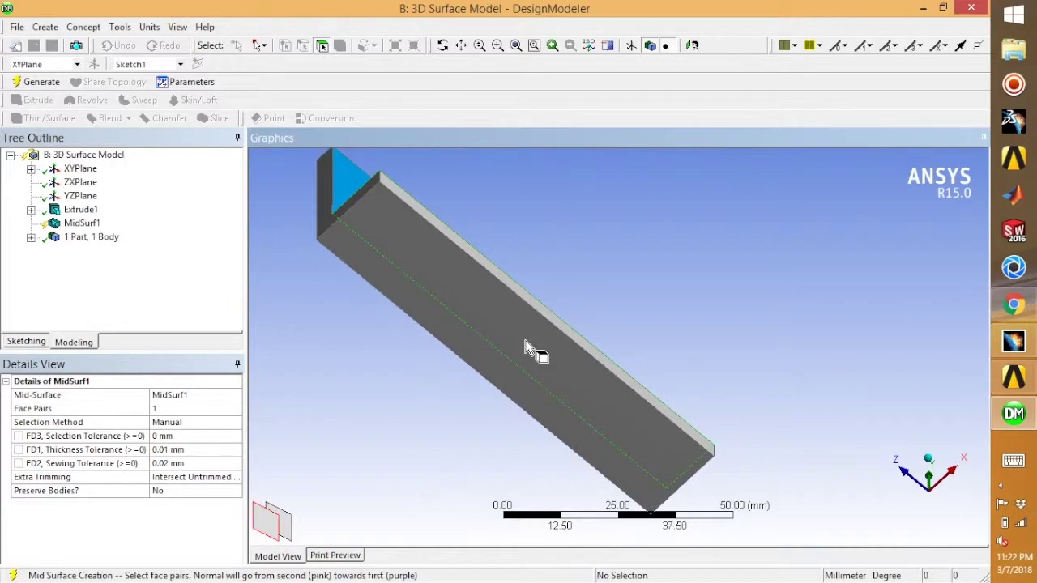
left_click(524, 347)
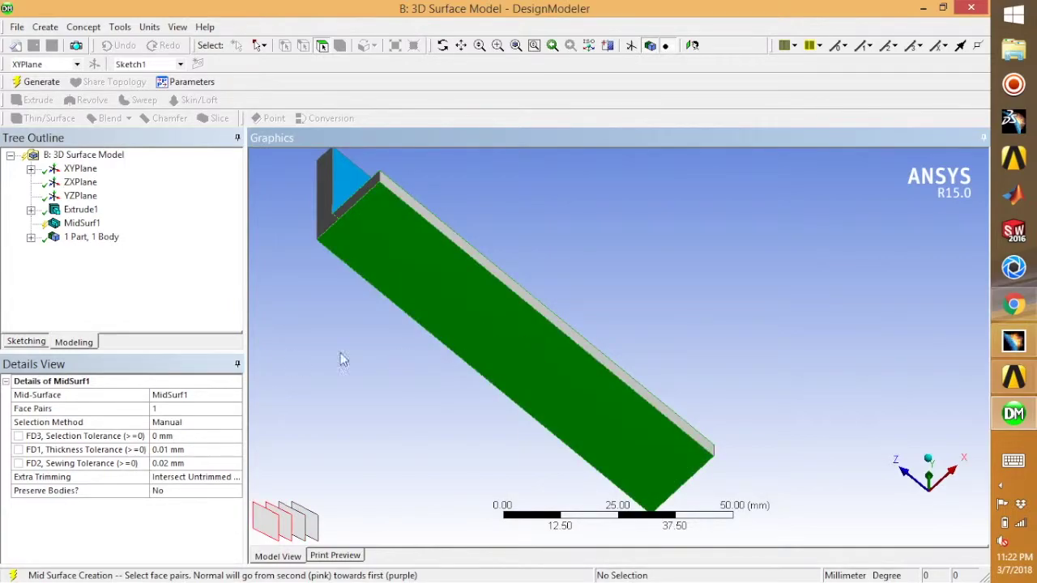
Step: Reopen the mid-surface's face pair selection and add the base leg's top and bottom faces as the second pair
left_click(161, 409)
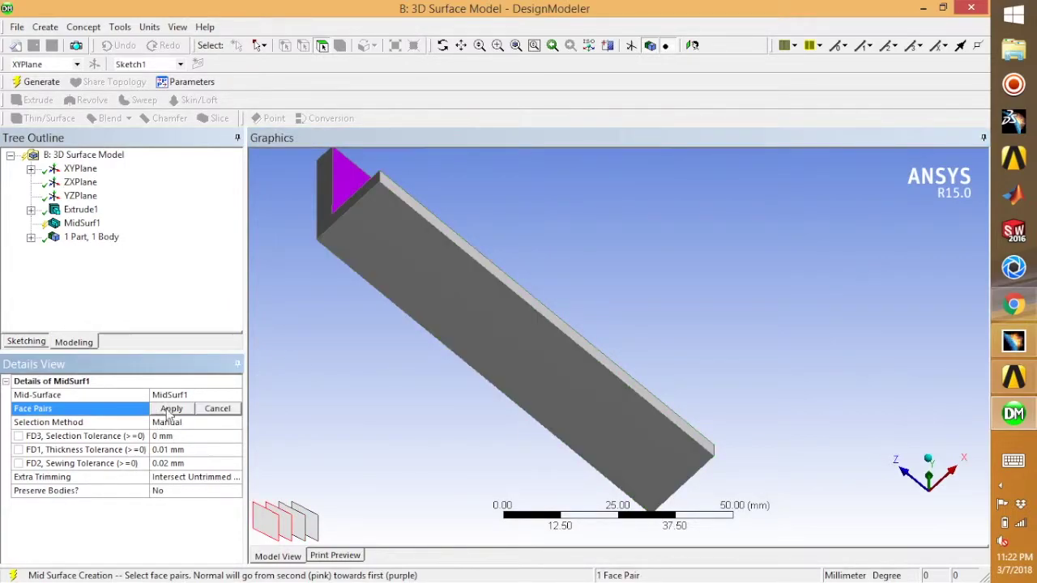
left_click(494, 333)
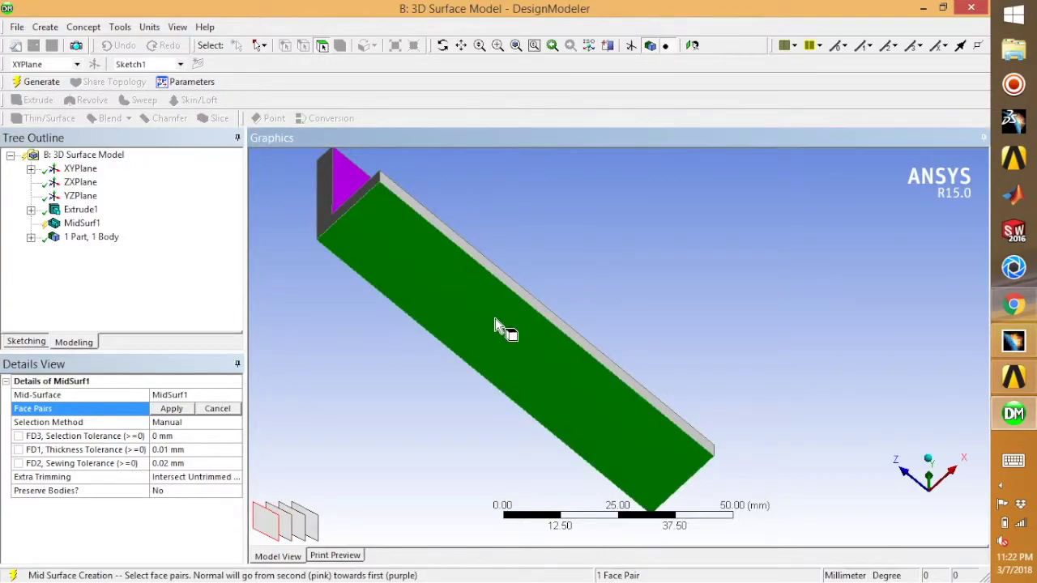
middle_click_drag(540, 216, 522, 260, "ctrl")
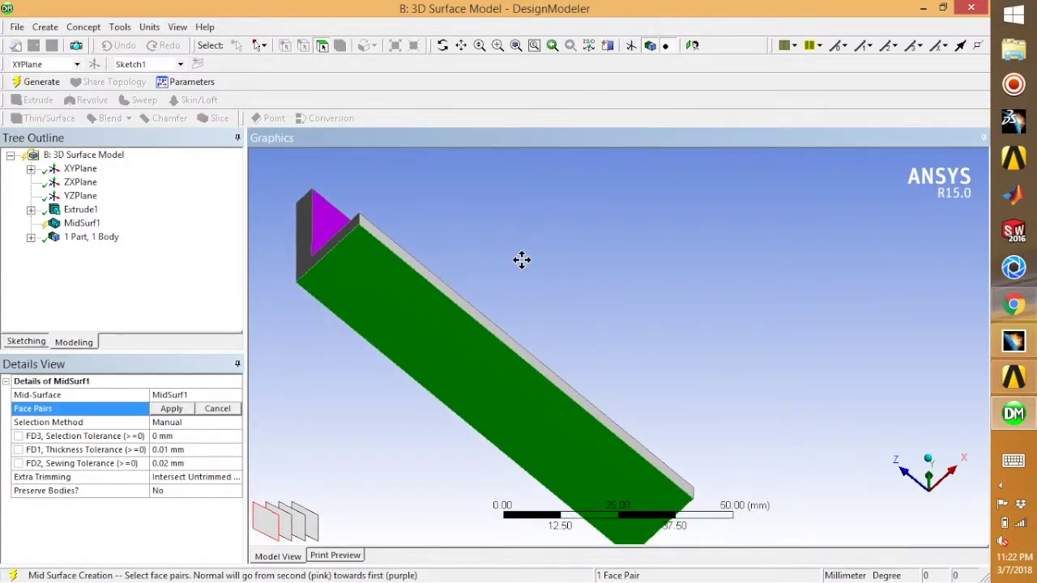
right_click(522, 260)
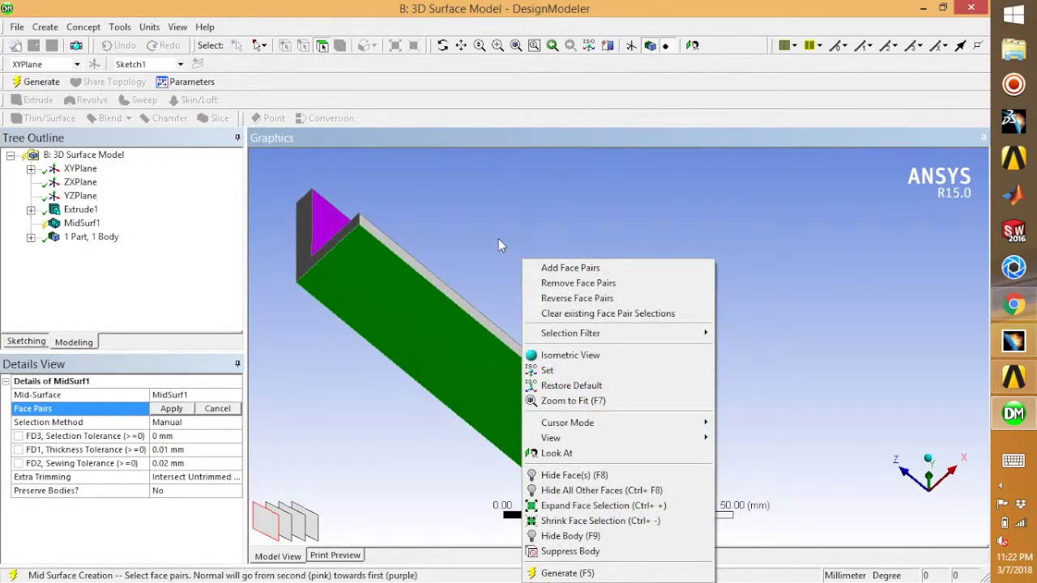
left_click(499, 239)
middle_click_drag(488, 220, 495, 312)
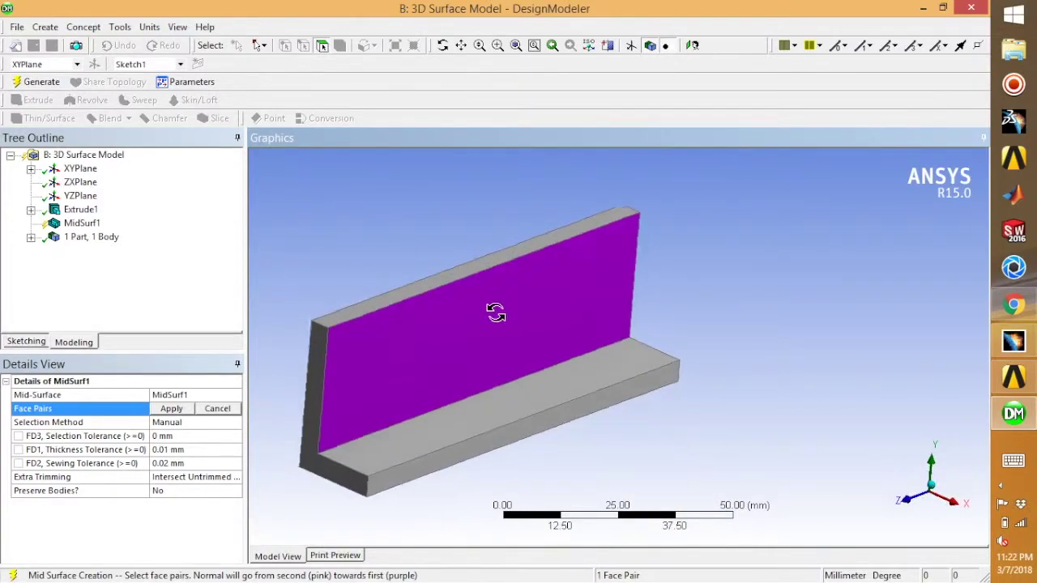
left_click(526, 405)
middle_click_drag(548, 443, 537, 324, "ctrl")
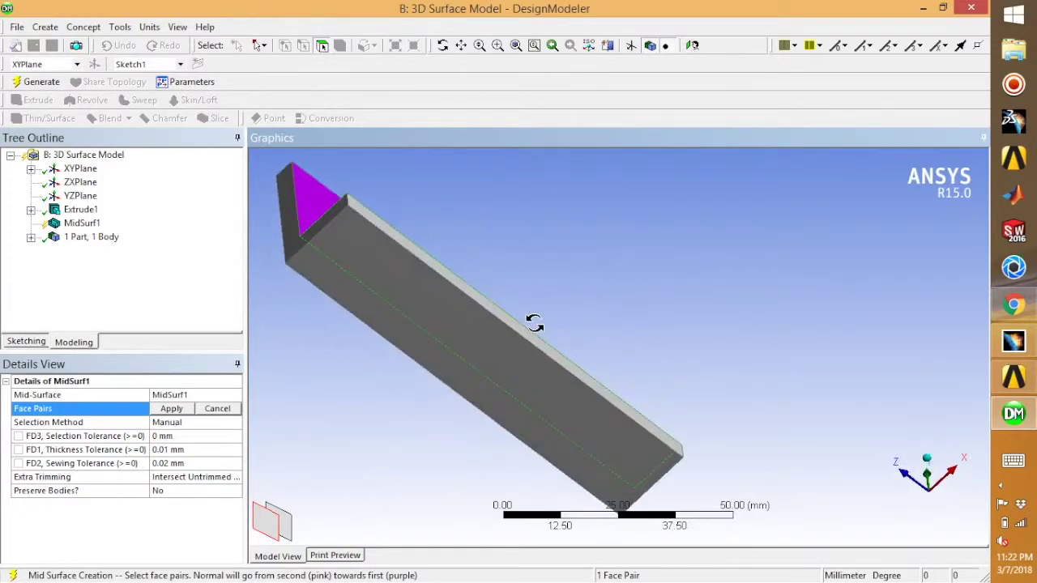
left_click(510, 368)
left_click(170, 410)
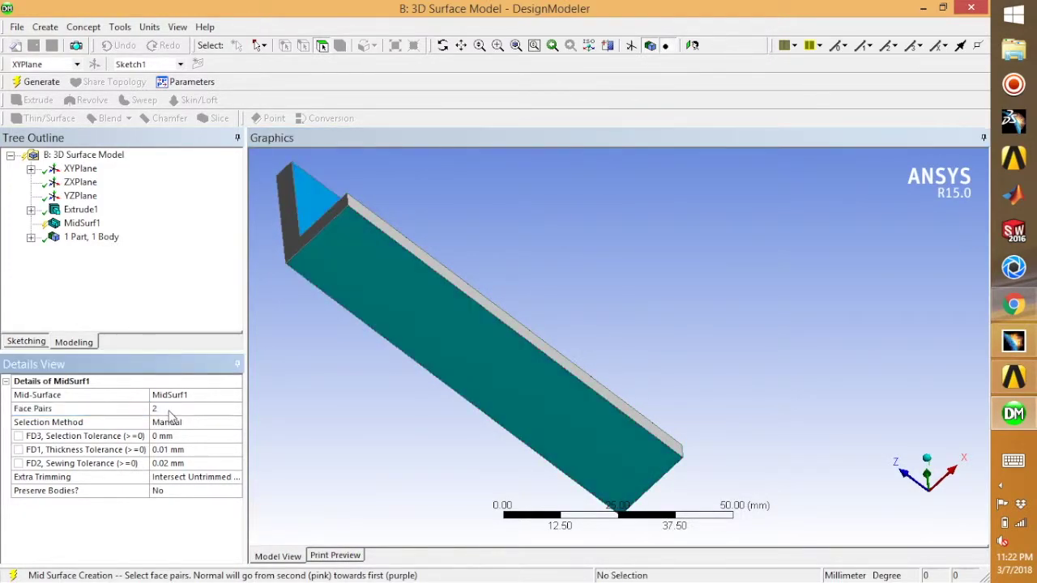
Step: Generate the mid-surface of the L-shaped body from its two face pairs and inspect the resulting surface
middle_click_drag(525, 213, 610, 285)
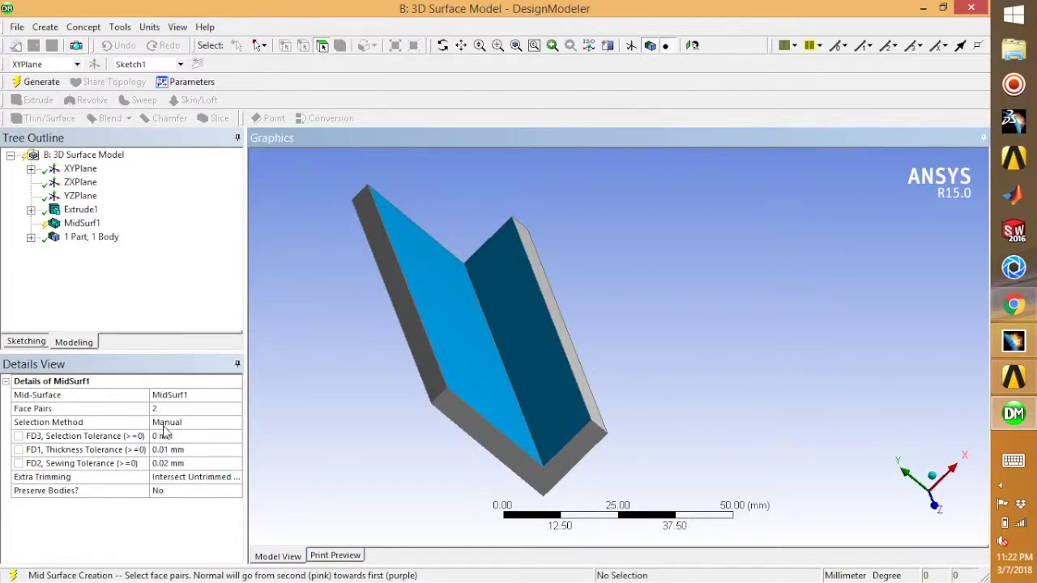
left_click(37, 84)
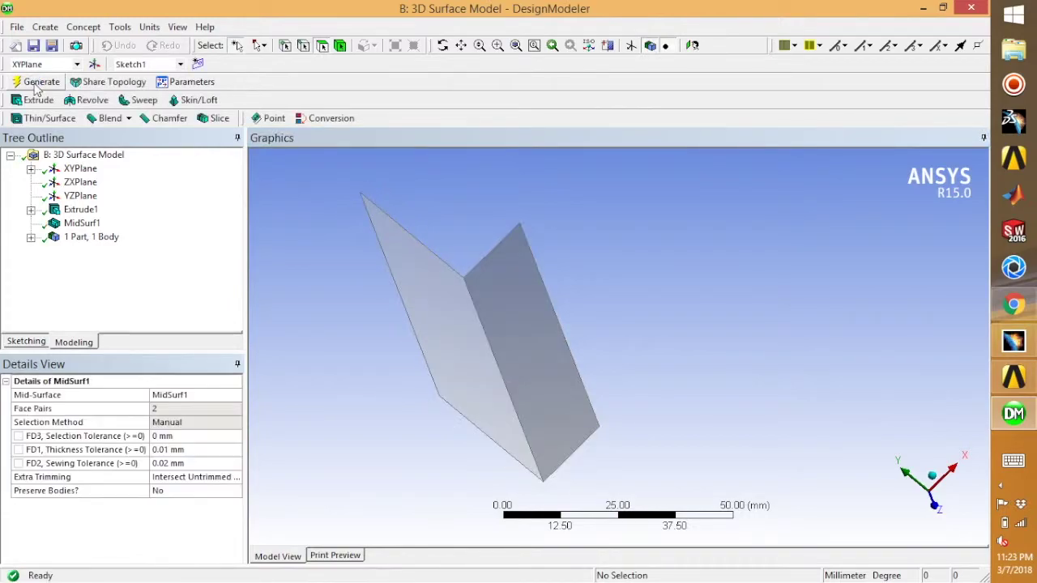
middle_click_drag(359, 333, 421, 533)
middle_click_drag(592, 369, 704, 314)
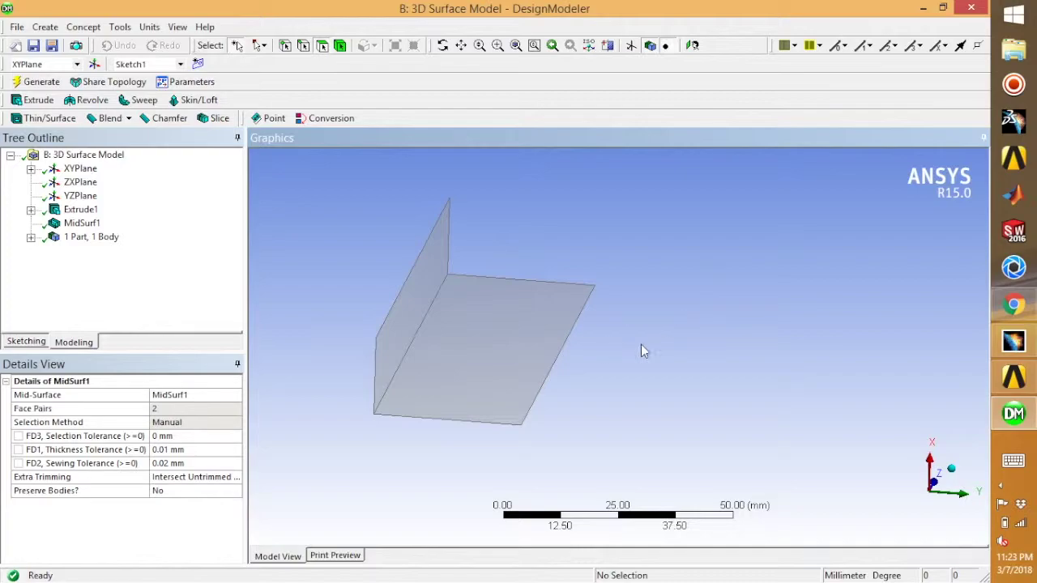
left_click(1002, 485)
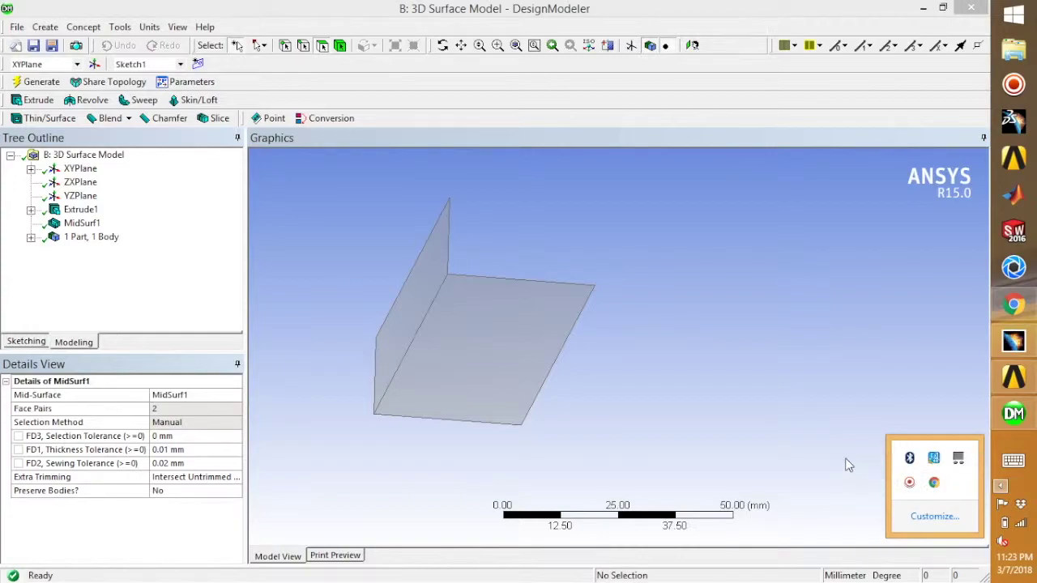
left_click(909, 482)
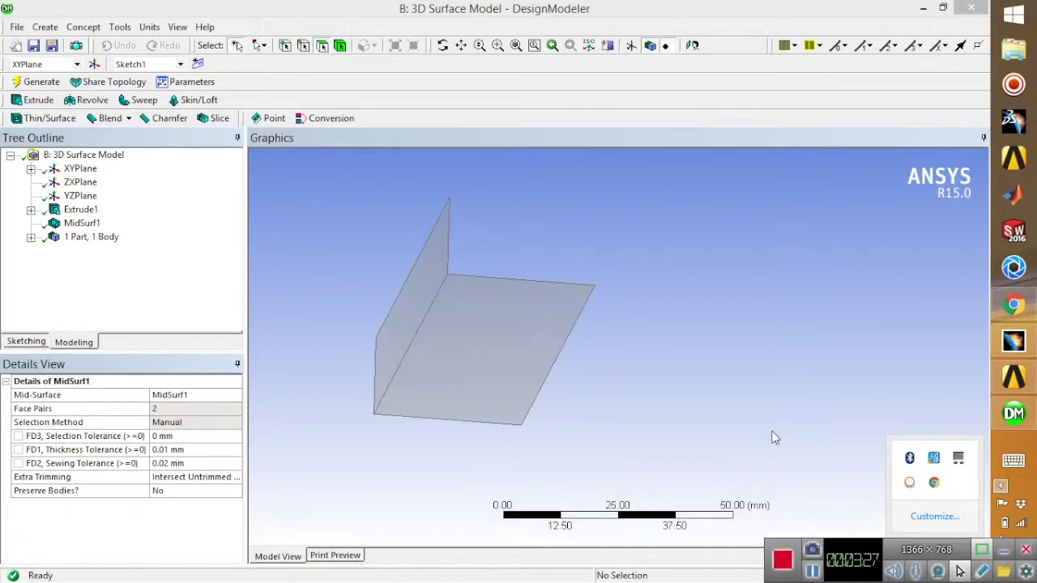